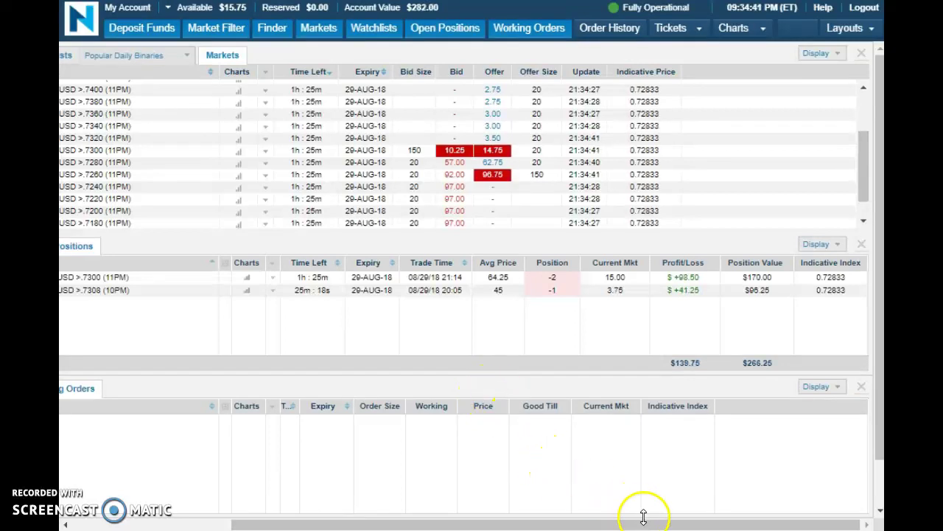
drag(655, 524, 635, 522)
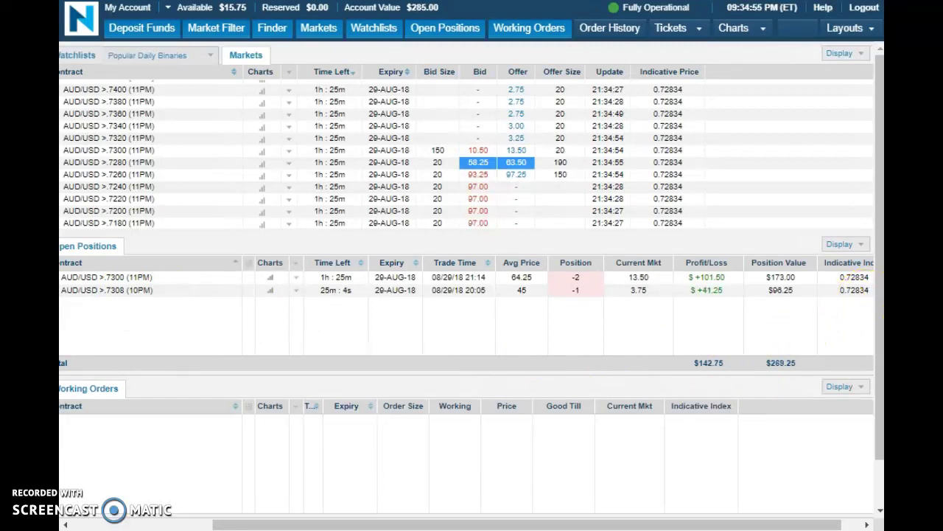
Step: Switch from the Nadex AUD/USD grid to the thinkorswim 15-minute chart window
key(alt+Tab)
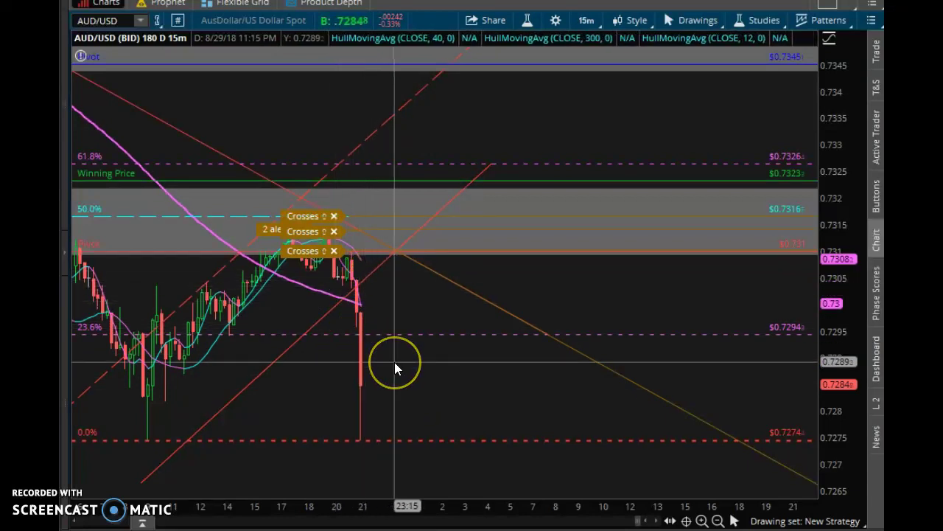
Step: Remove the ascending red trendline from the AUD/USD chart, then return to Nadex
click(309, 325)
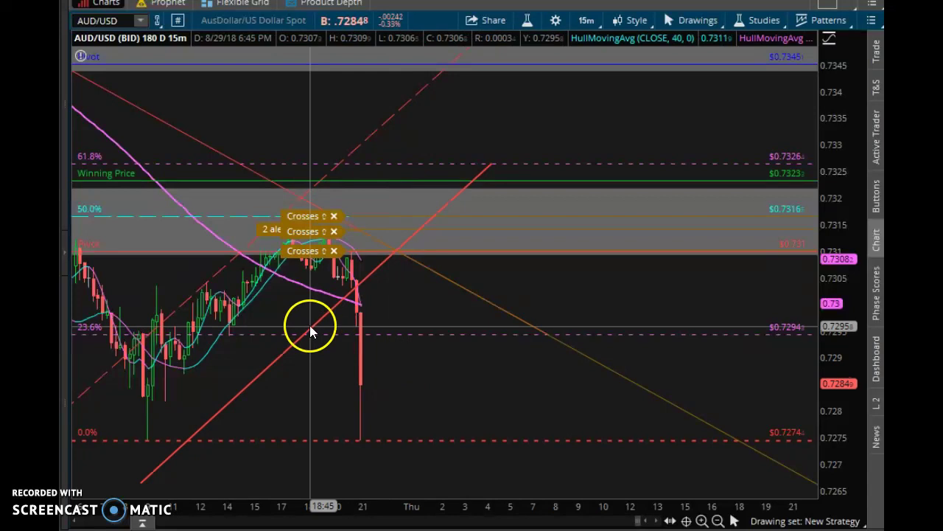
right_click(313, 331)
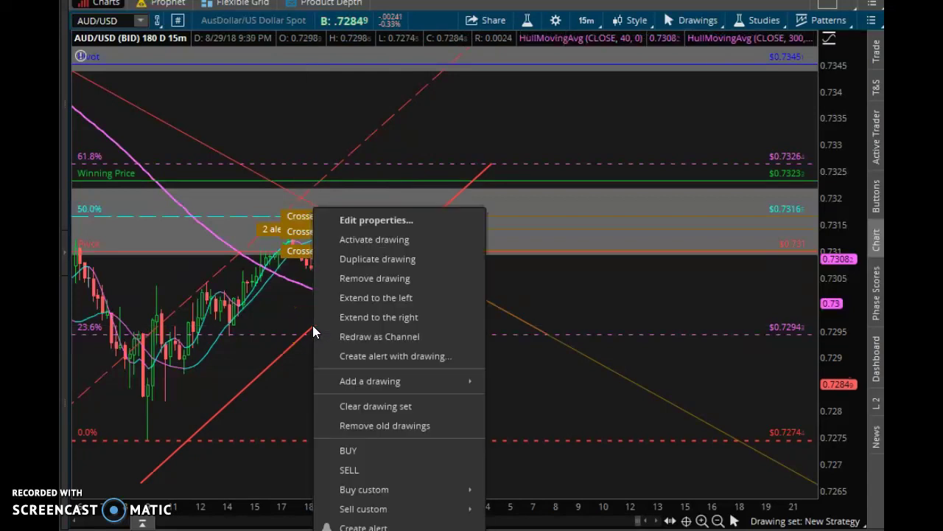
click(368, 280)
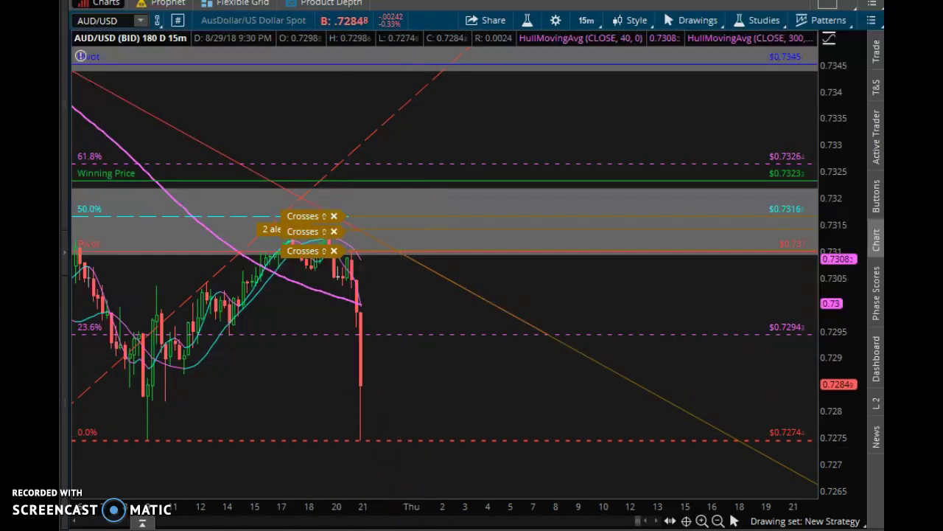
click(368, 527)
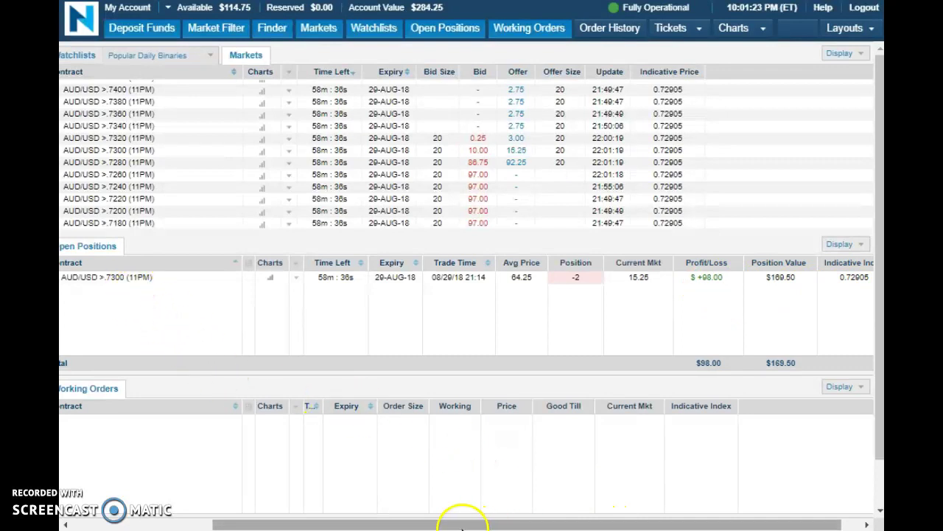
Step: Switch back to the thinkorswim AUD/USD chart to check the bounce toward 0.7290
key(alt+Tab)
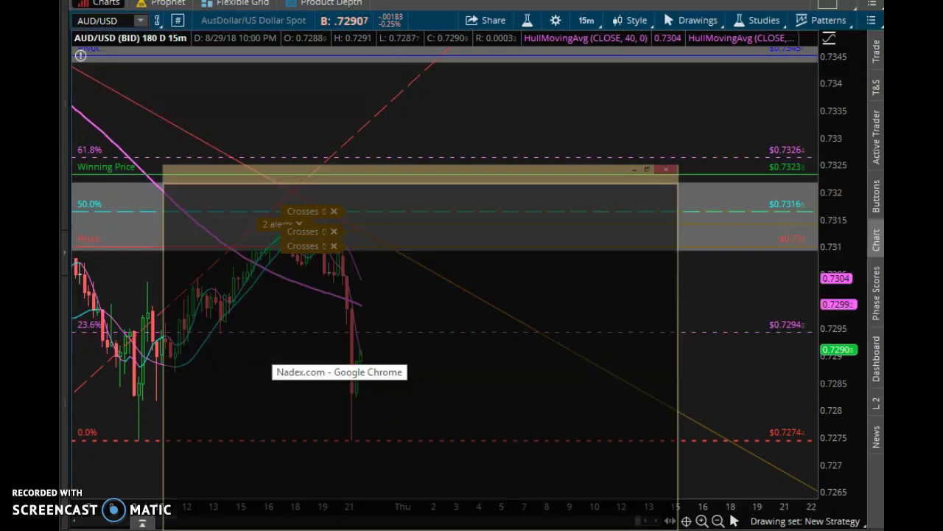
Step: Return to Nadex to check the short AUD/USD >.7300 position, now $109 in profit
click(339, 472)
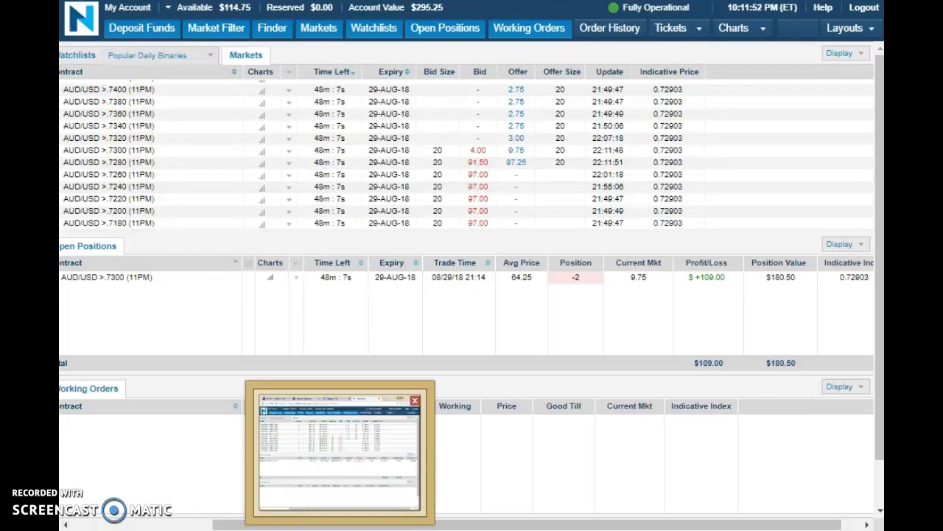
click(339, 528)
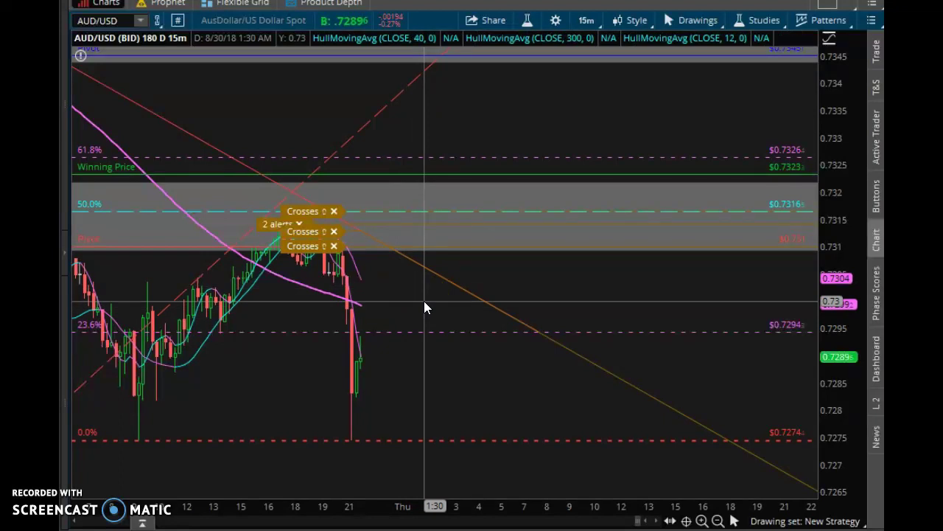
click(426, 333)
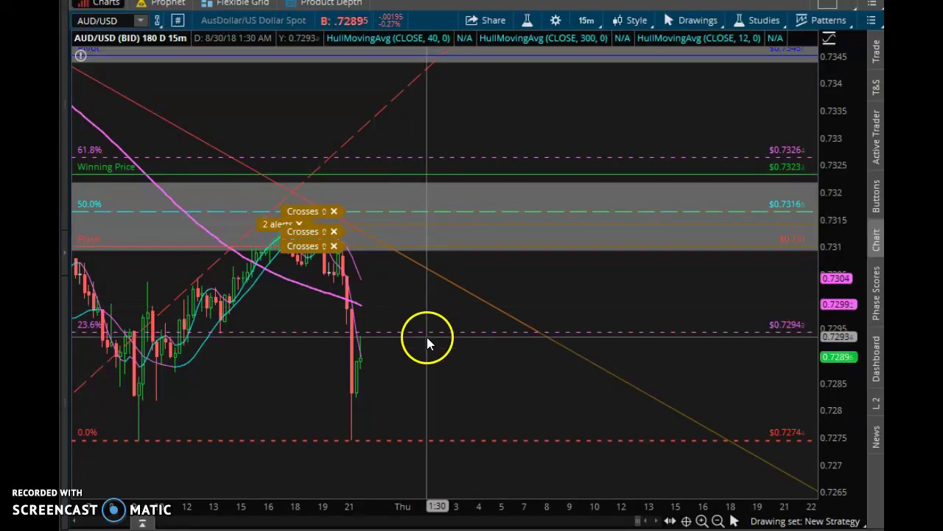
key(alt+Tab)
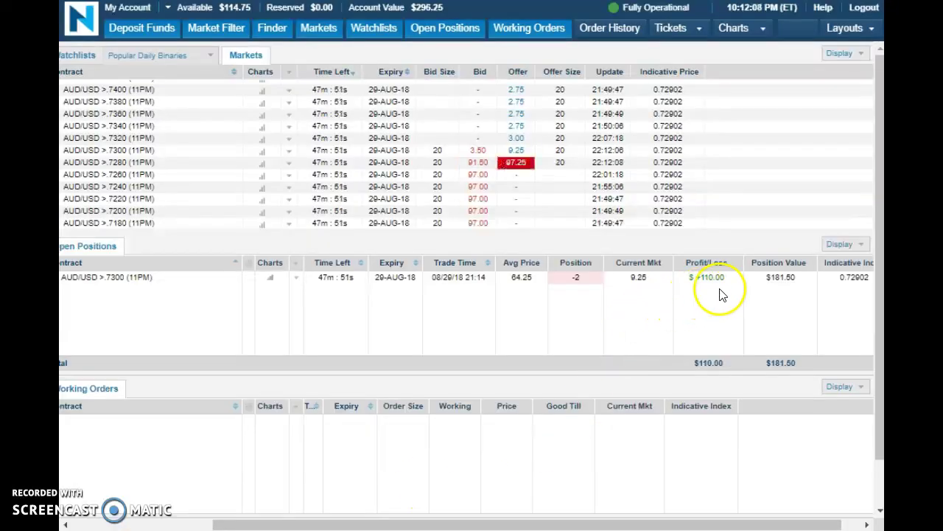
Step: Open an AUD/USD >.7300 order ticket, move it up-left, and keep size 2
click(121, 282)
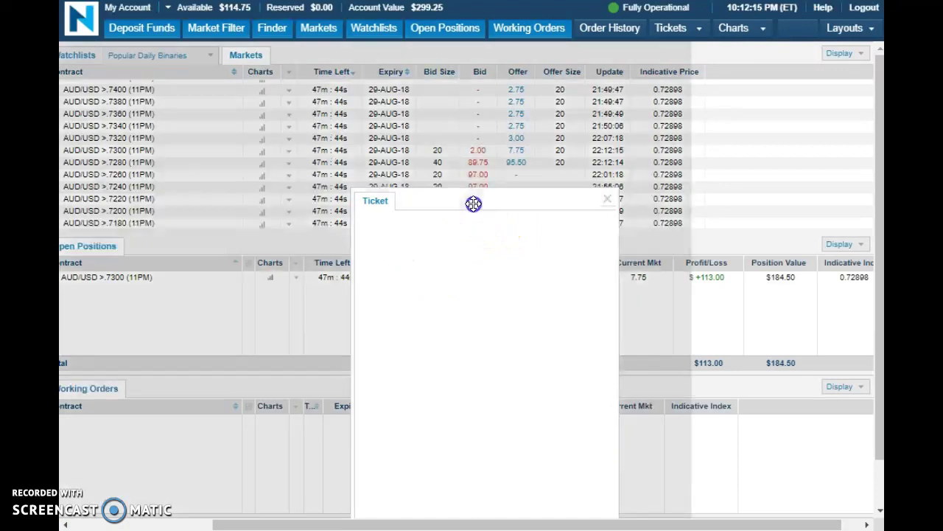
drag(475, 202, 260, 156)
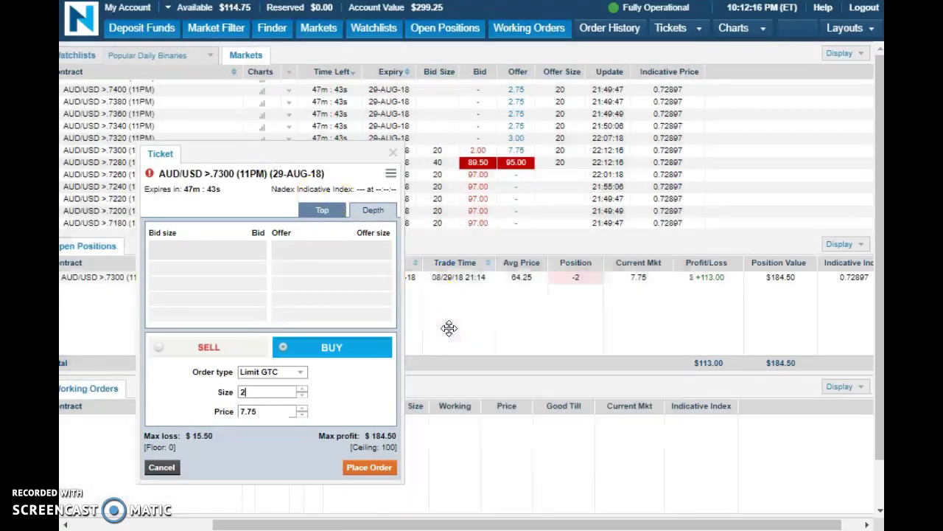
click(449, 327)
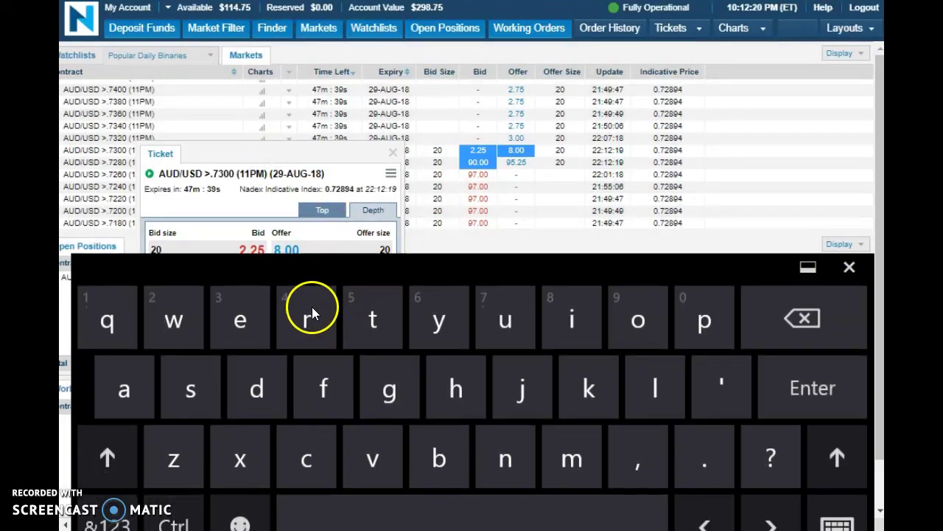
click(850, 267)
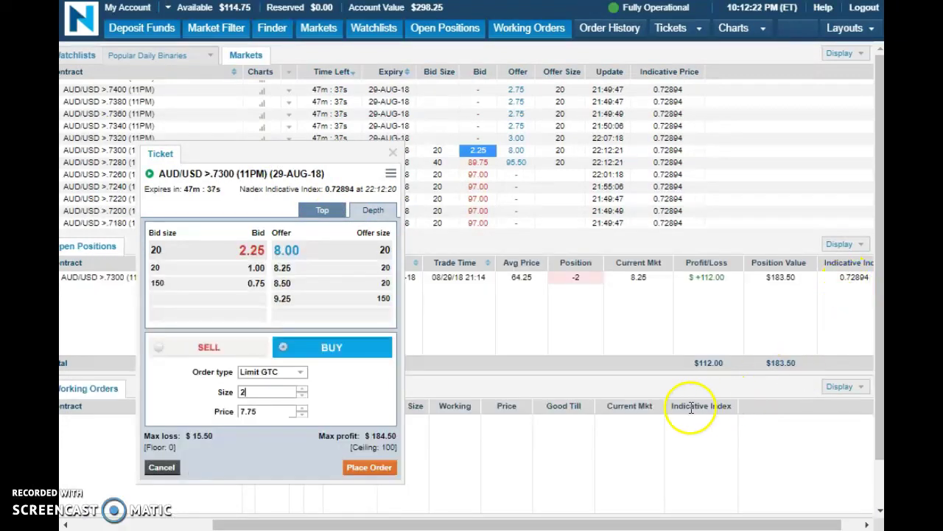
Step: Try sell limit prices from the bid, up to 3.25, then down to 1.75
click(258, 251)
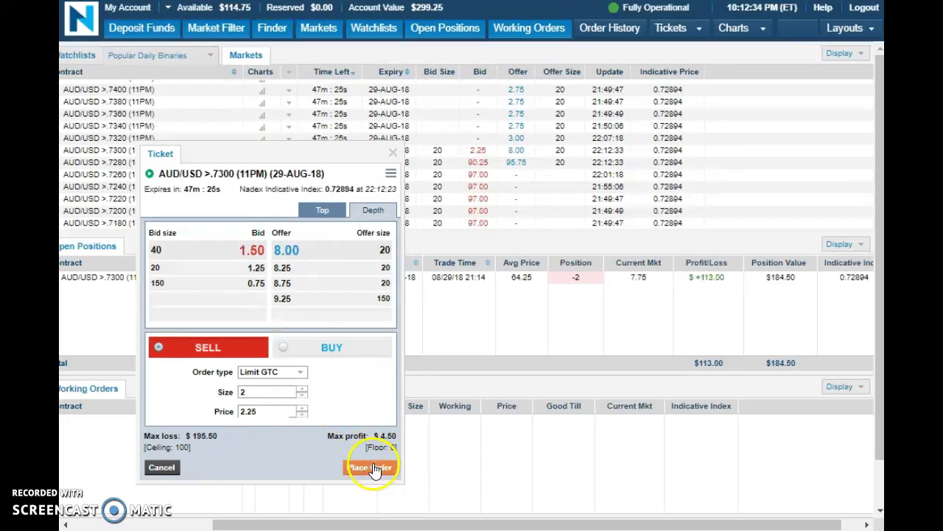
click(253, 250)
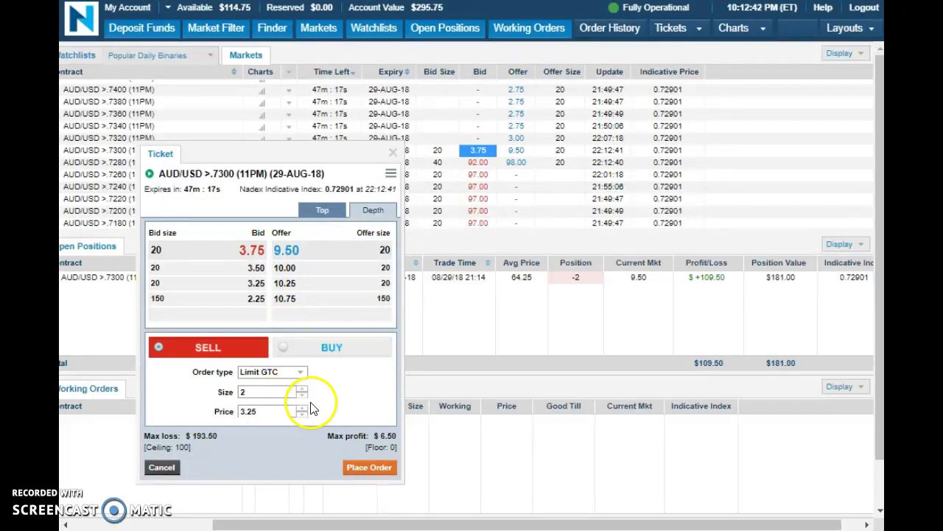
click(302, 415)
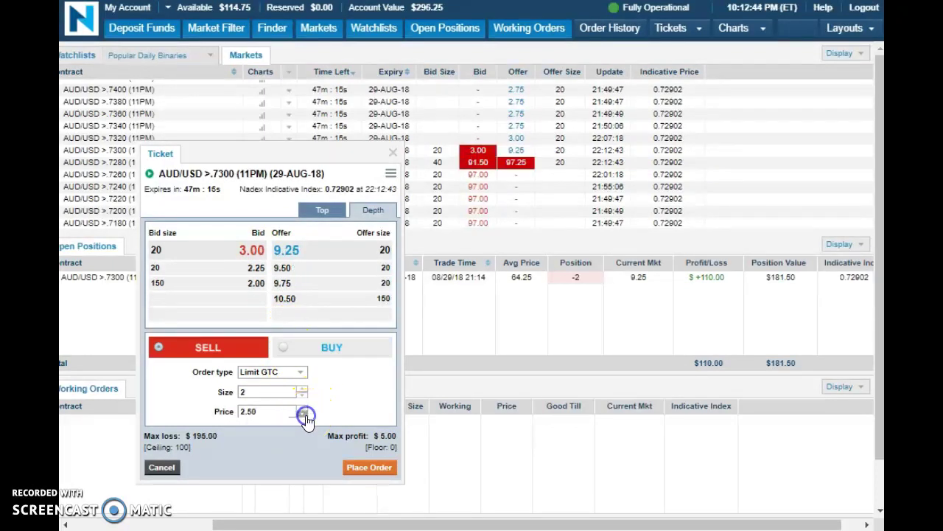
click(302, 415)
click(303, 415)
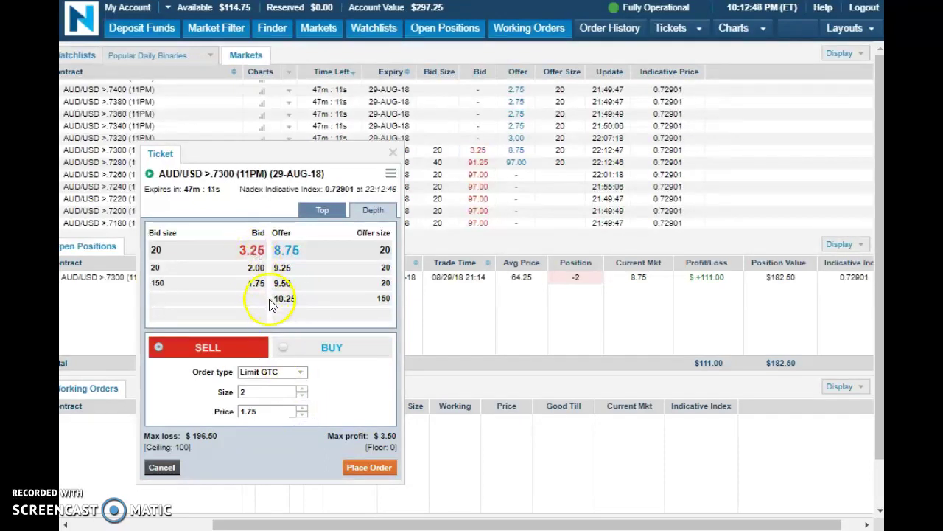
Step: Reset the sell limit from the top bid and settle it at 1.50
click(259, 252)
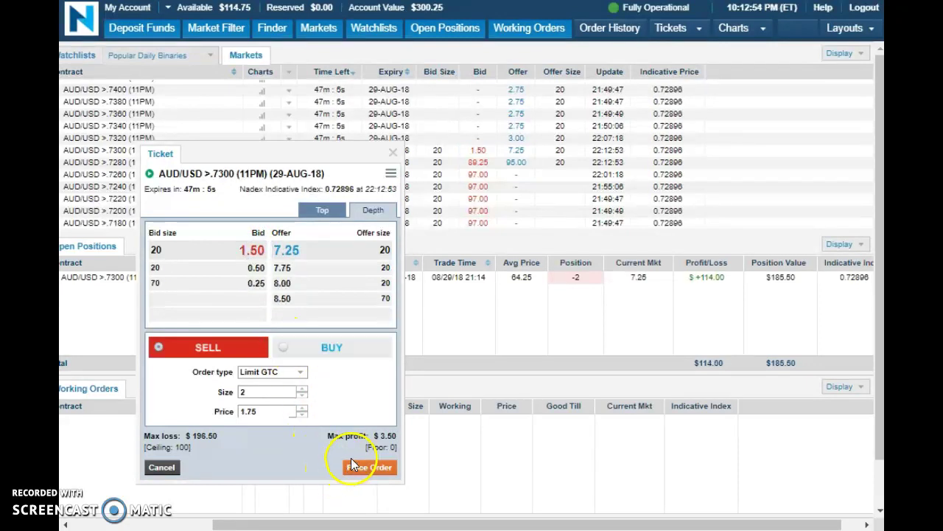
click(302, 415)
click(302, 415)
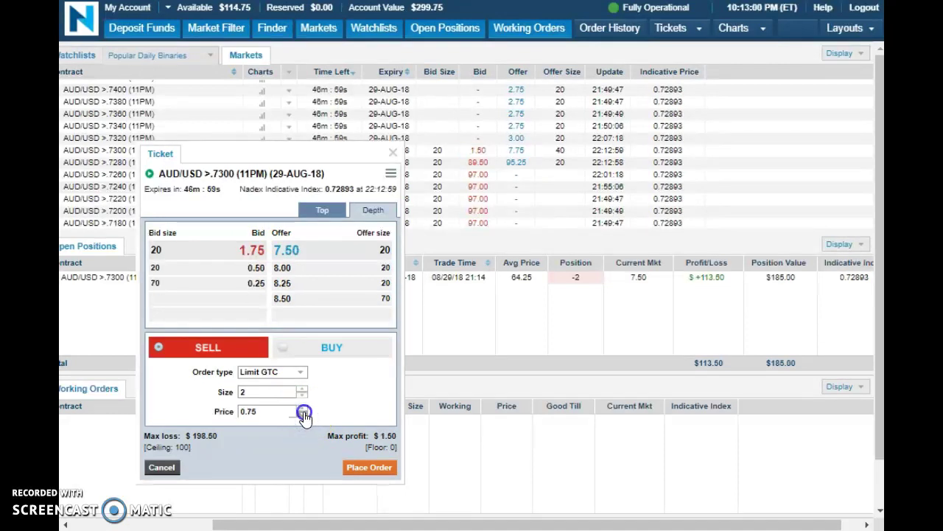
click(302, 415)
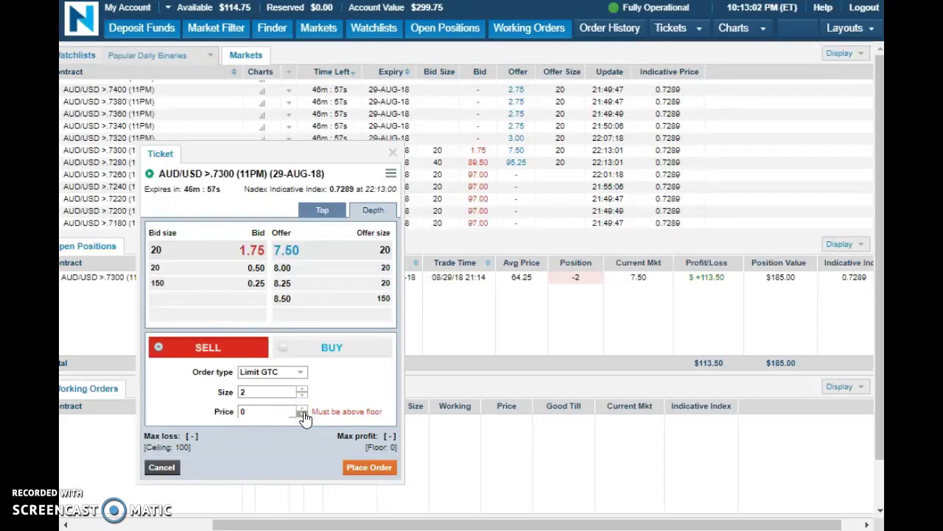
click(302, 408)
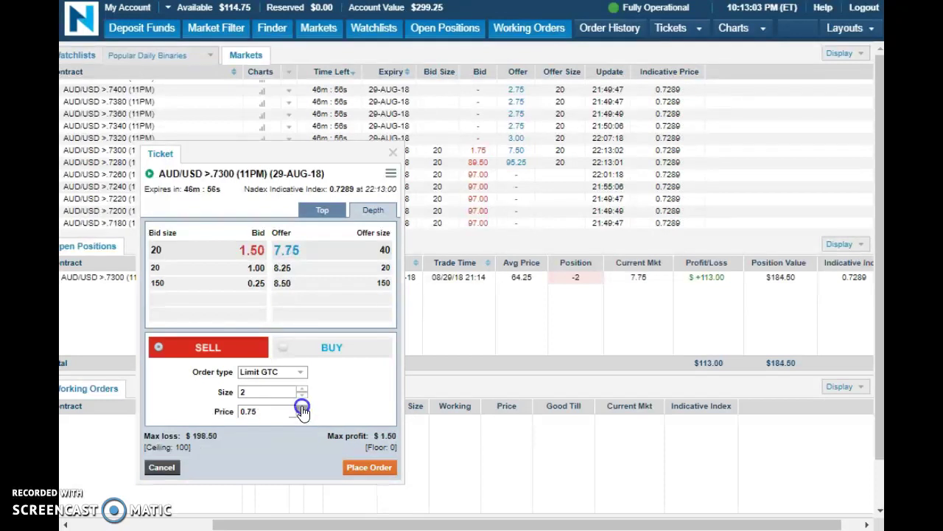
click(256, 267)
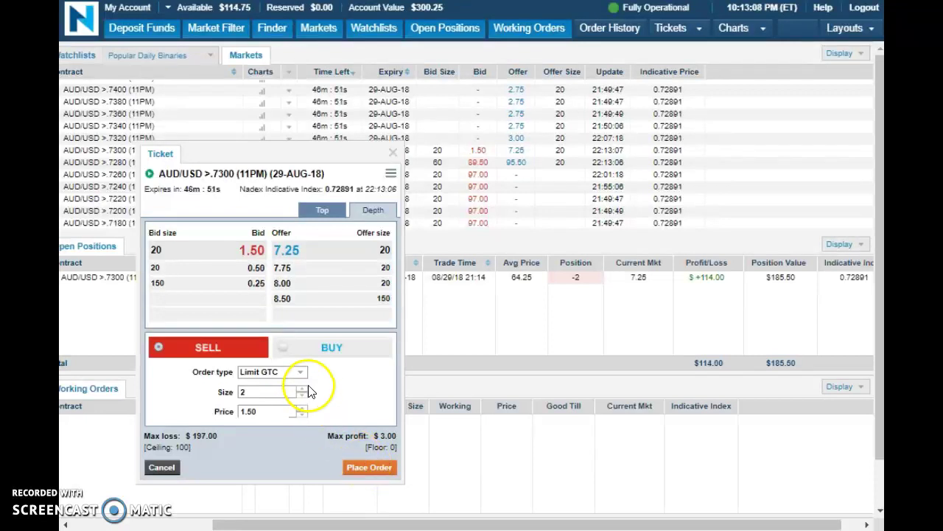
Step: Attempt the 2-contract sell, dismiss the insufficient-funds rejection, and switch to buying at 7.25
click(370, 467)
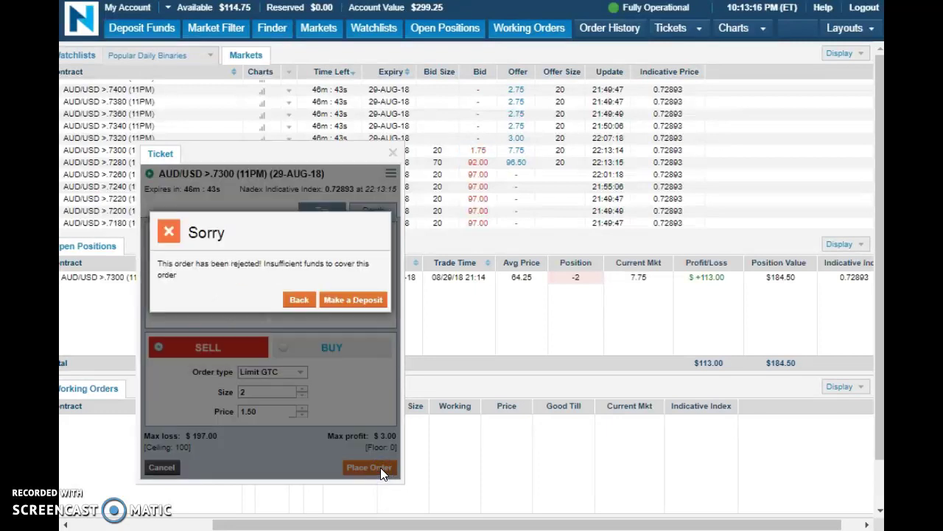
click(299, 299)
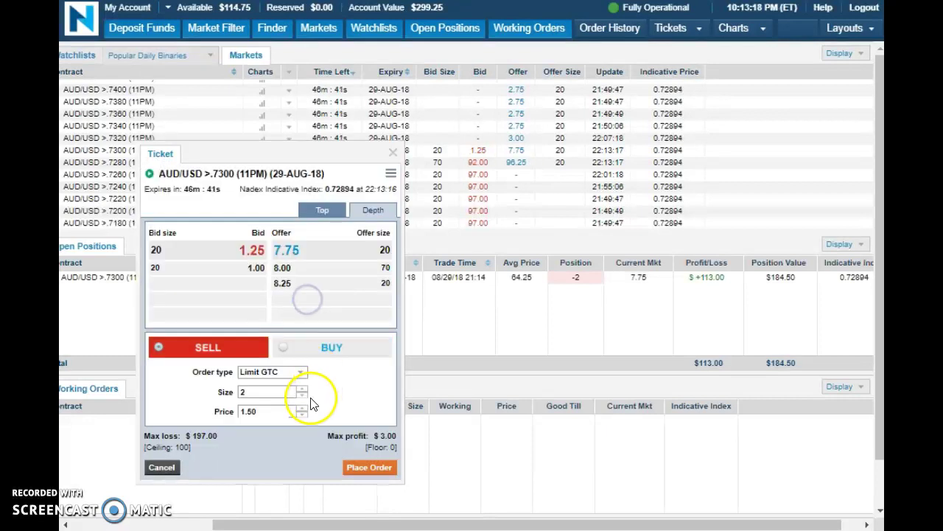
click(252, 251)
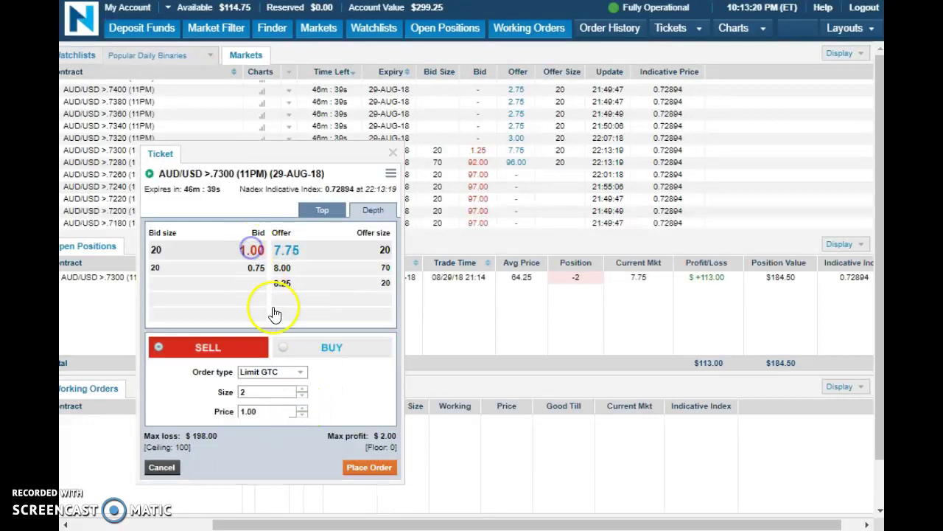
click(372, 468)
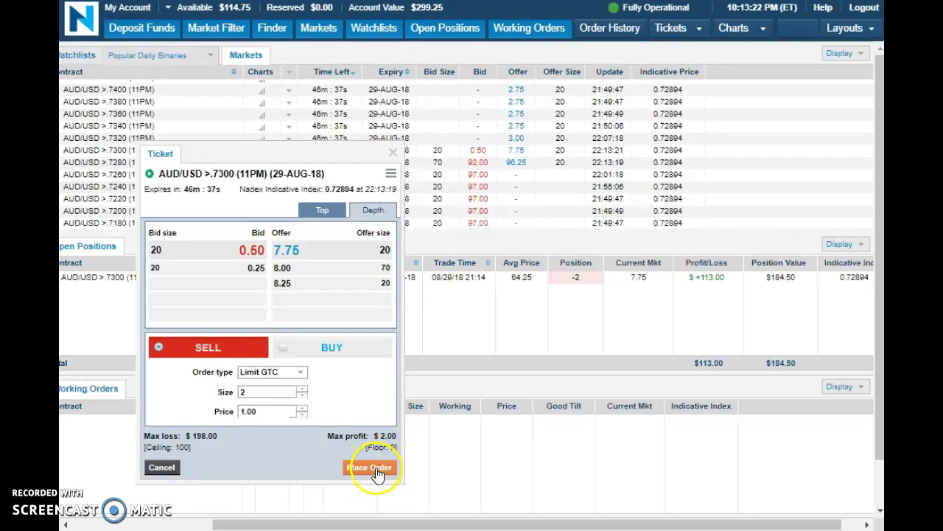
click(286, 250)
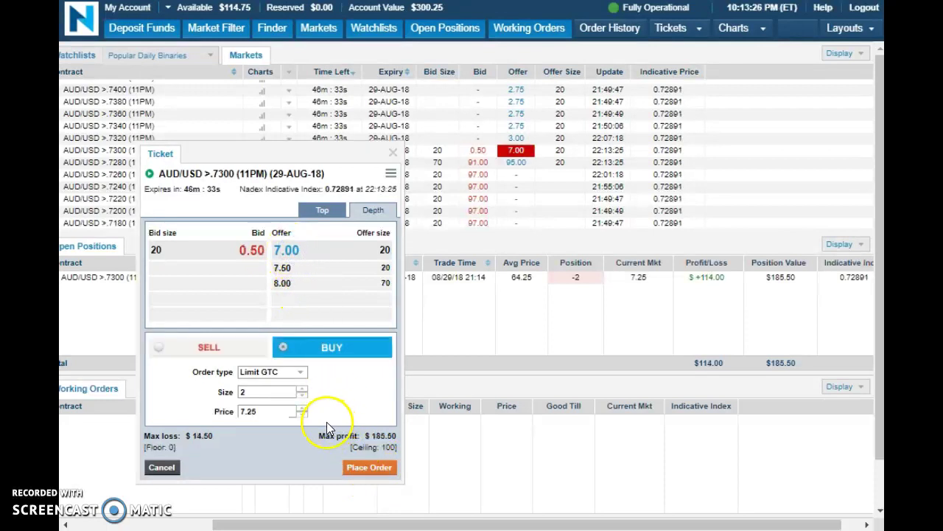
Step: Buy 2 contracts at the 6.75 offer to close the short, then dismiss the confirmation
click(287, 254)
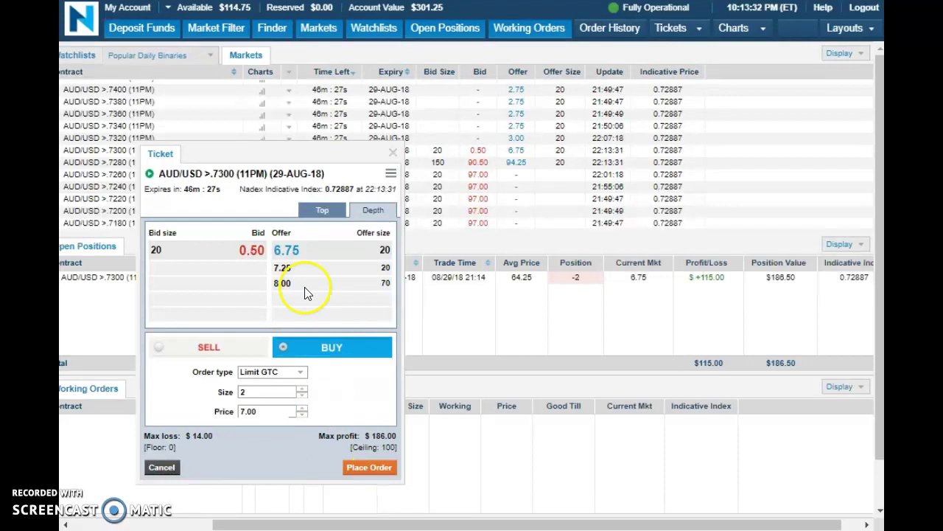
click(297, 252)
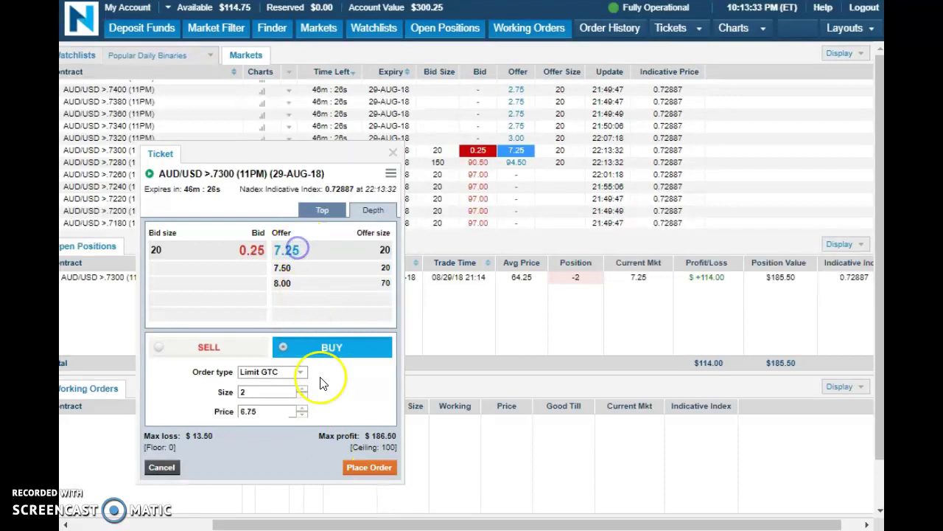
click(369, 467)
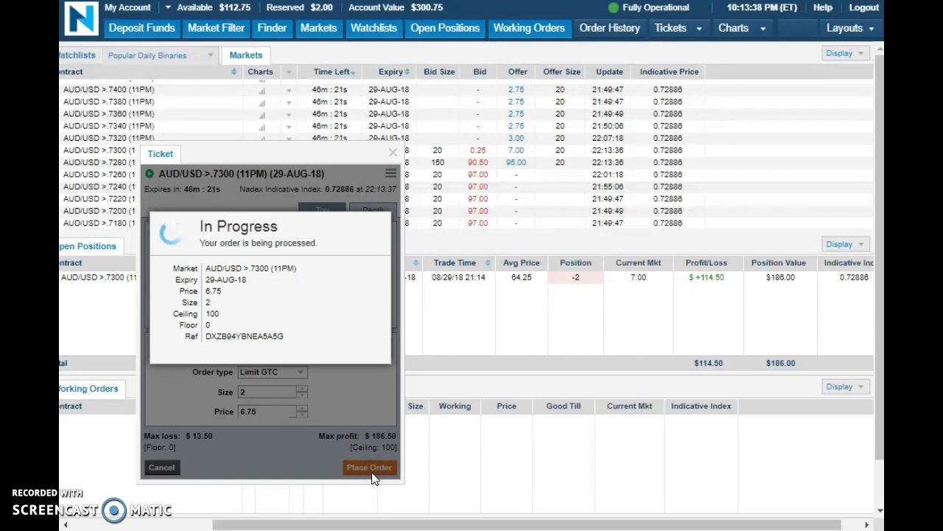
click(372, 366)
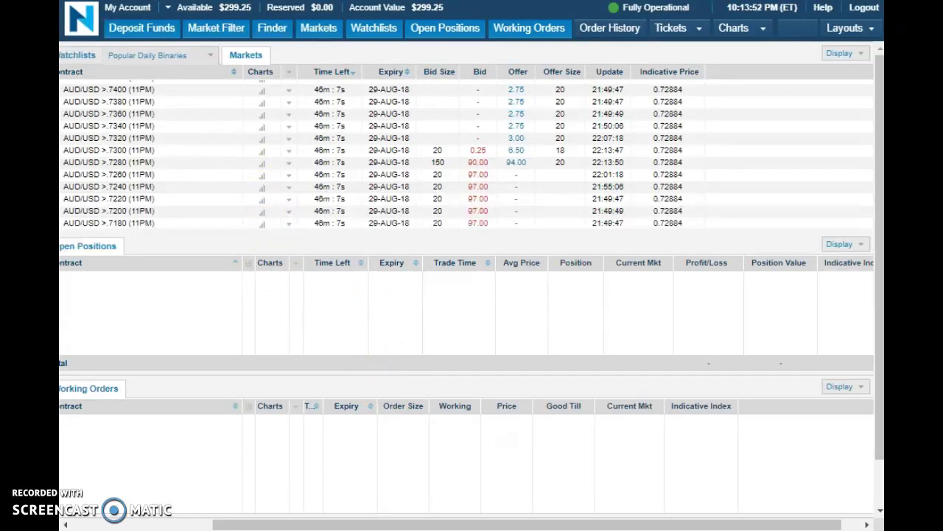
key(alt+Tab)
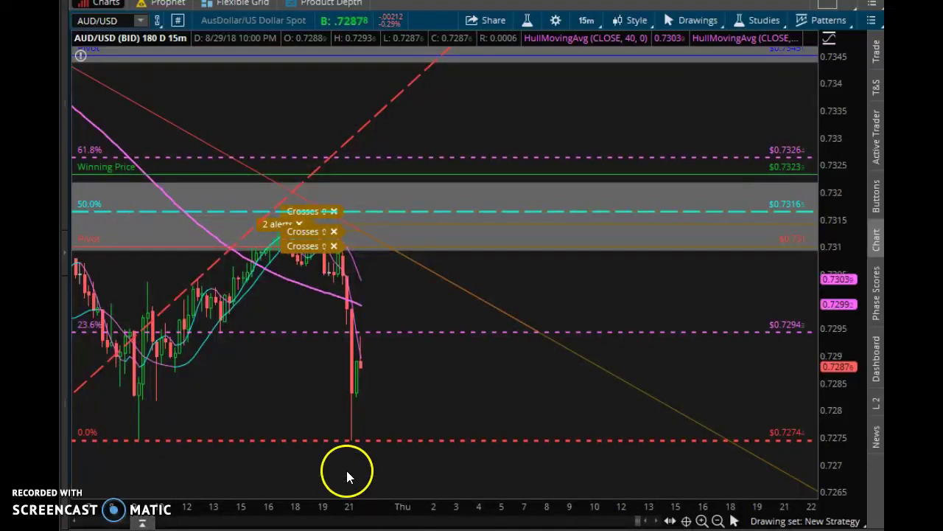
key(alt+Tab)
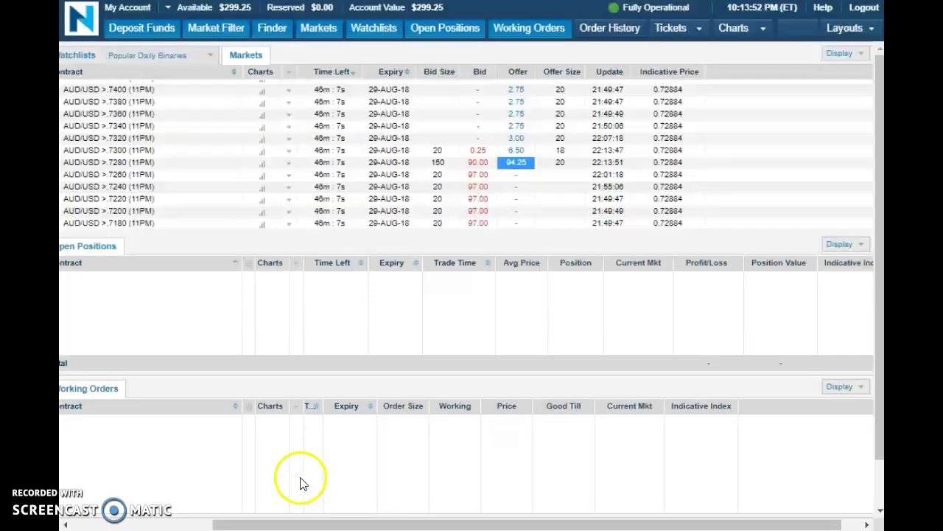